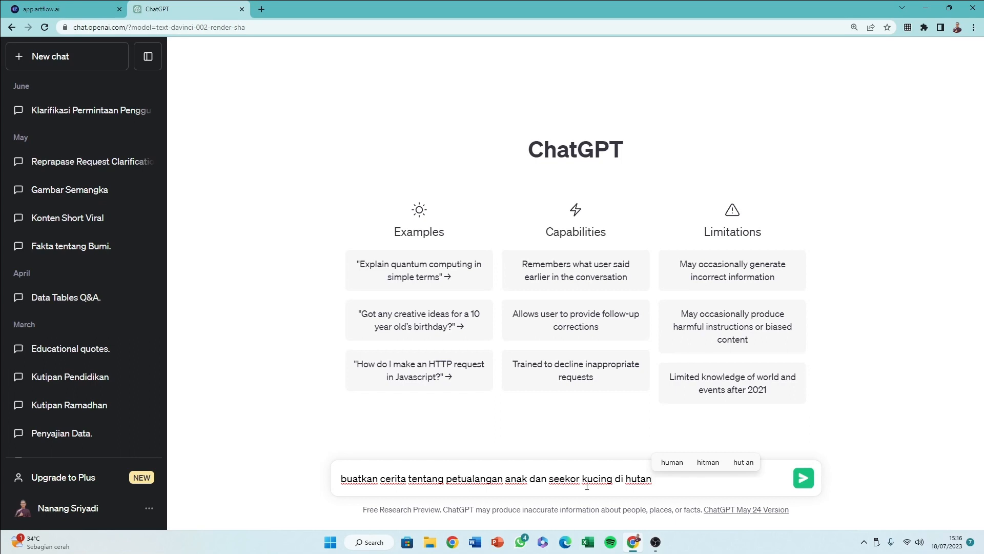
# Submit the prompt "buatkan cerita tentang petualangan anak dan seekor kucing di hutan" and request the story's English version with "translate to english".
pyautogui.click(804, 479)
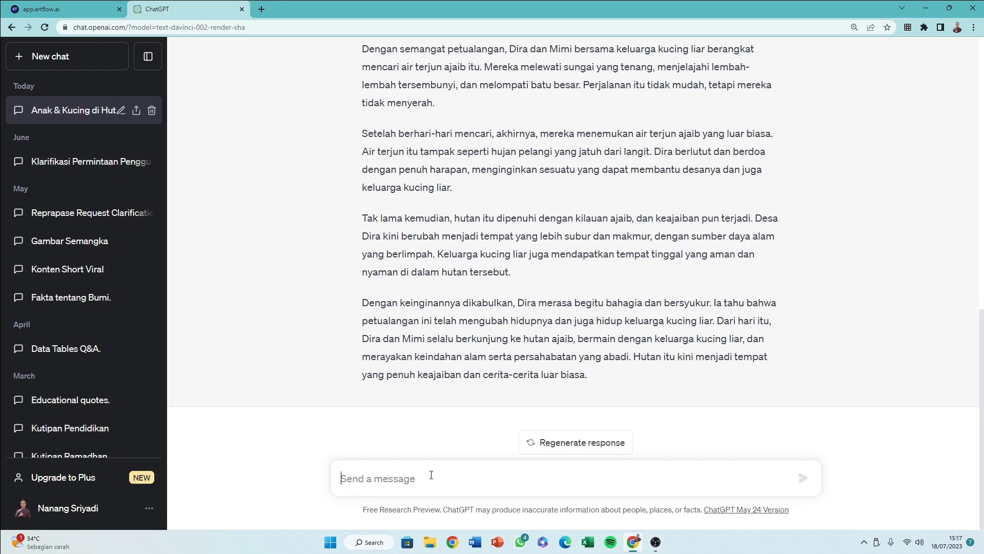
pyautogui.write('tran')
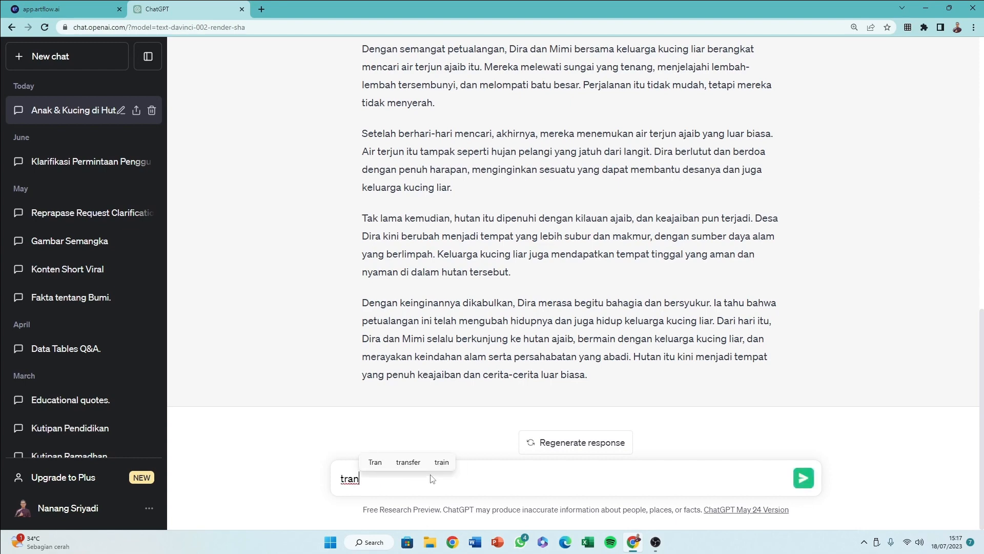
pyautogui.write('slate to english')
pyautogui.press('Return')
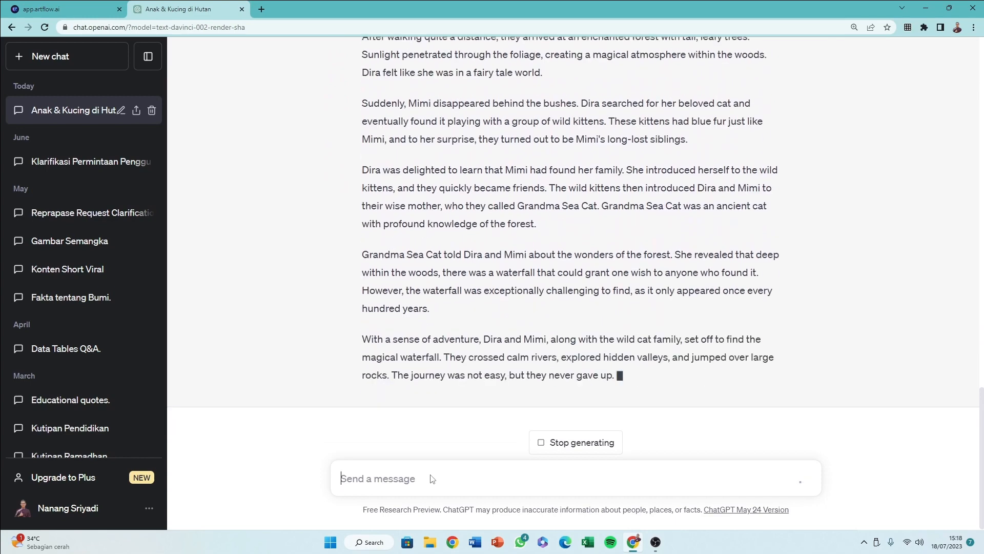
pyautogui.scroll(10, 450, 351)
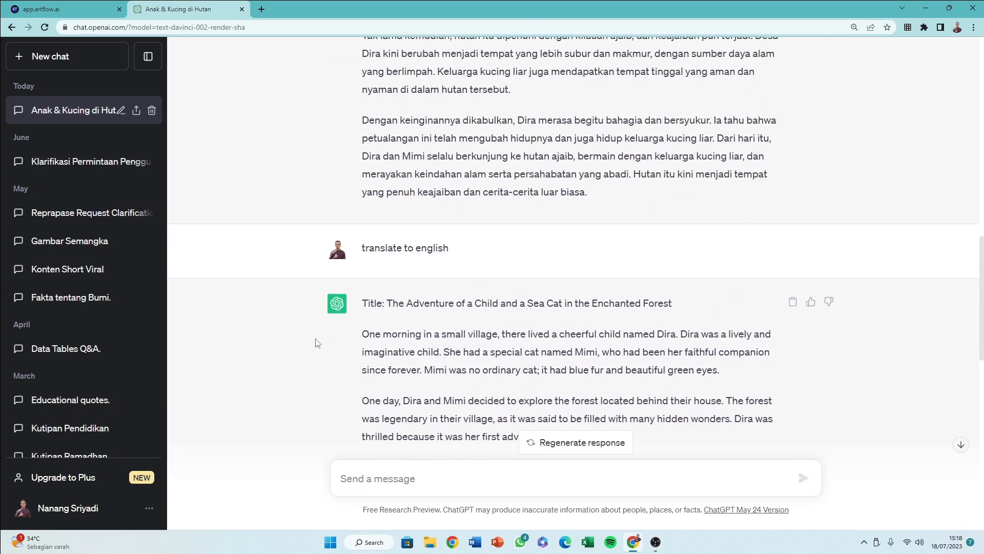
# Switch to Artflow, log in with the Google account and open Image Studio.
pyautogui.click(56, 8)
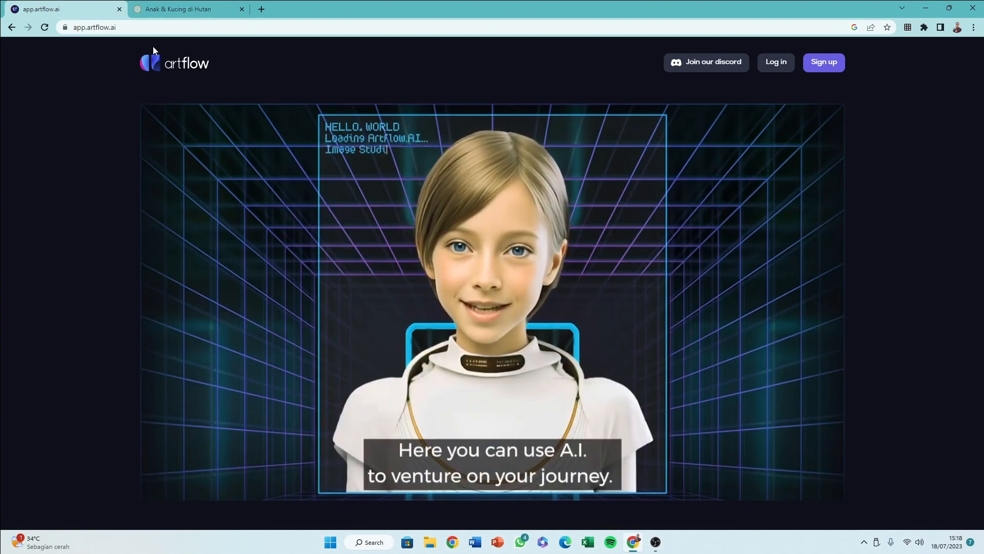
pyautogui.click(777, 64)
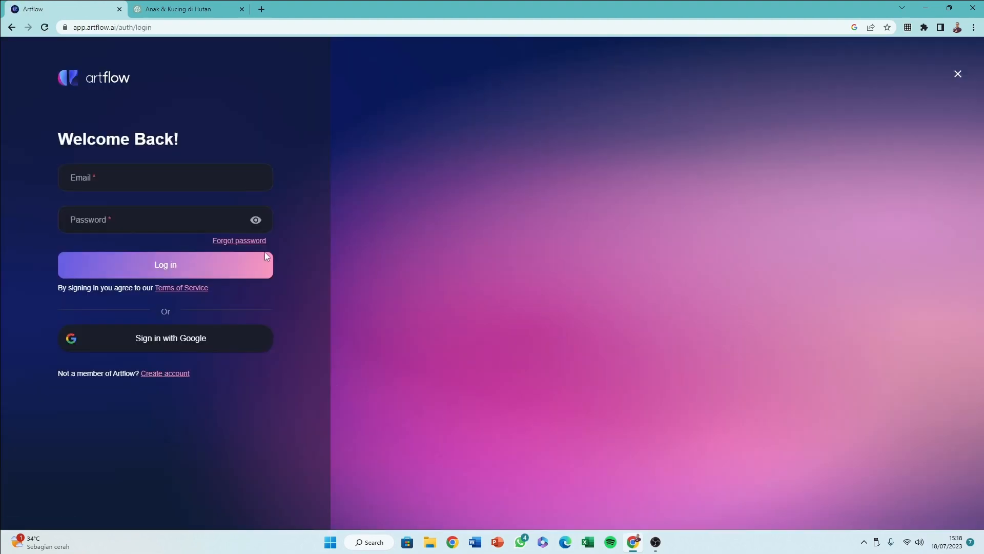
pyautogui.click(186, 340)
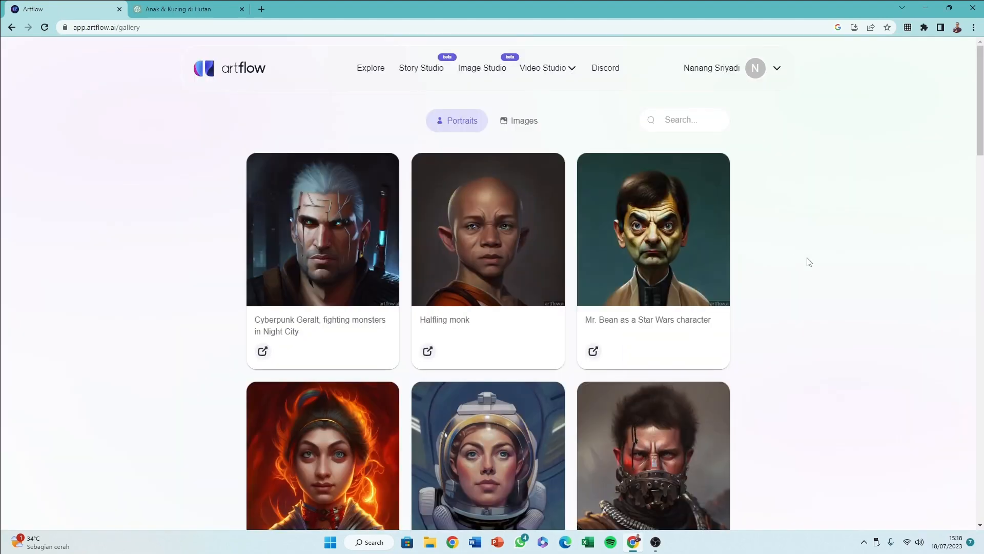
pyautogui.click(471, 75)
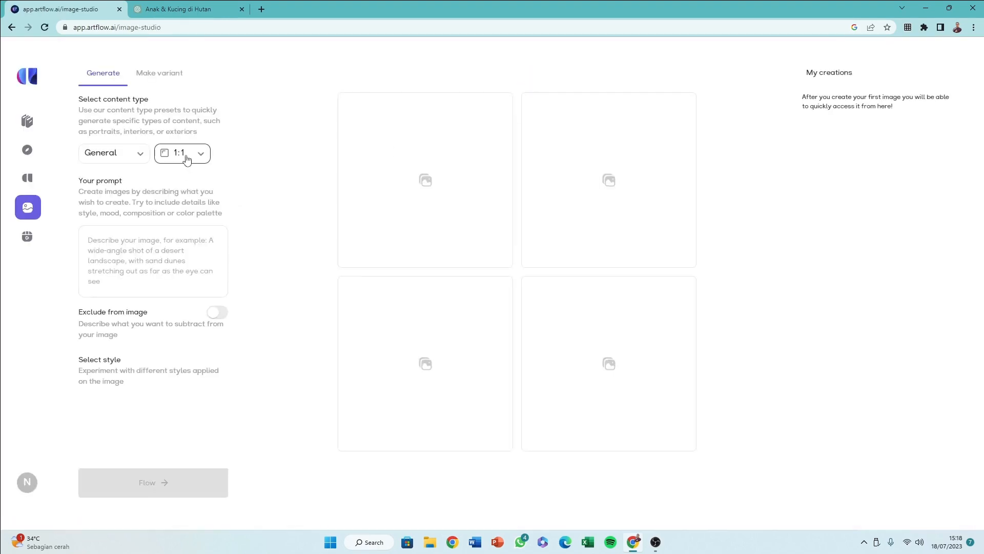
# Set the image aspect ratio to 3:2 and use the first paragraph of ChatGPT's English story as the image prompt.
pyautogui.click(189, 154)
pyautogui.click(178, 197)
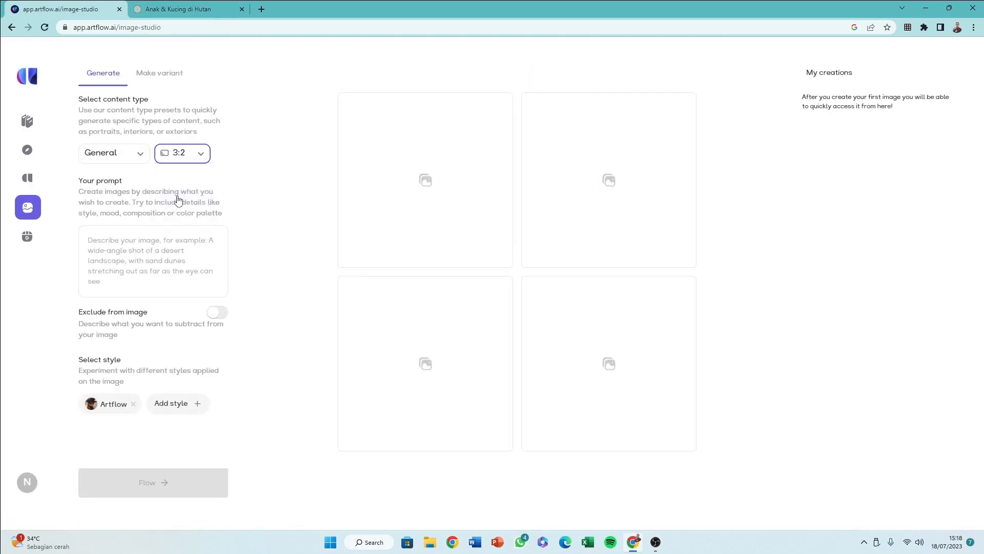
pyautogui.click(149, 264)
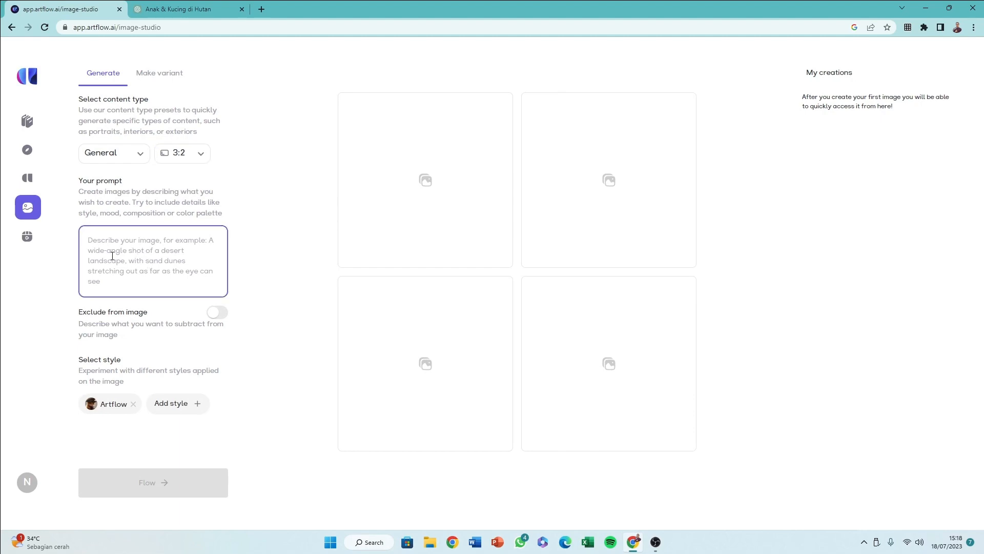
pyautogui.click(165, 11)
pyautogui.scroll(-1, 375, 230)
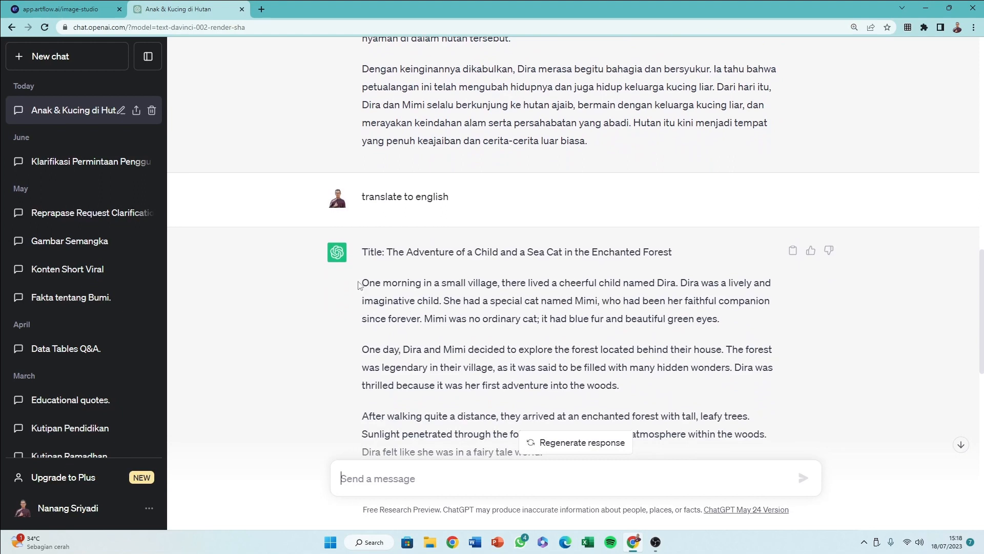
pyautogui.moveTo(361, 282); pyautogui.dragTo(737, 321)
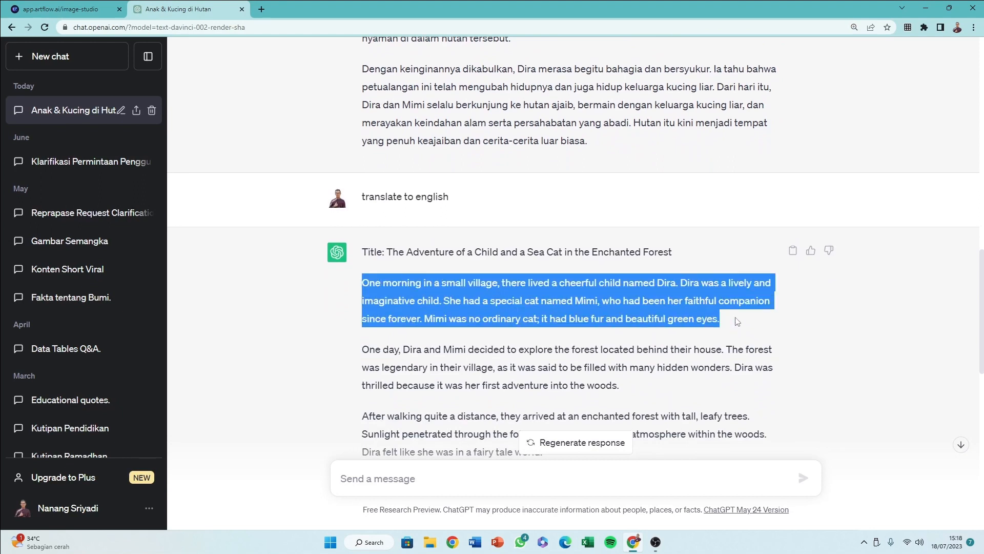
pyautogui.click(88, 10)
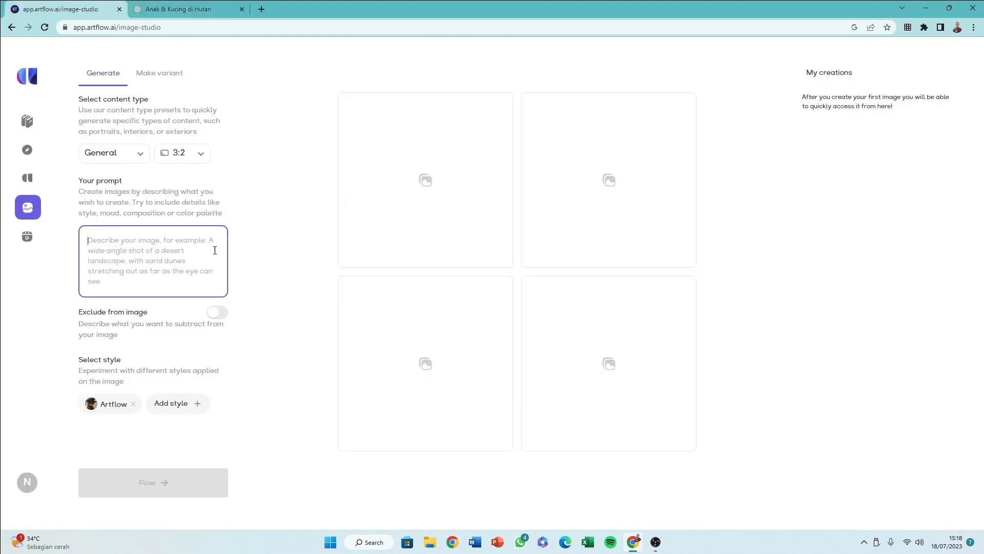
pyautogui.hotkey('ctrl', 'v')
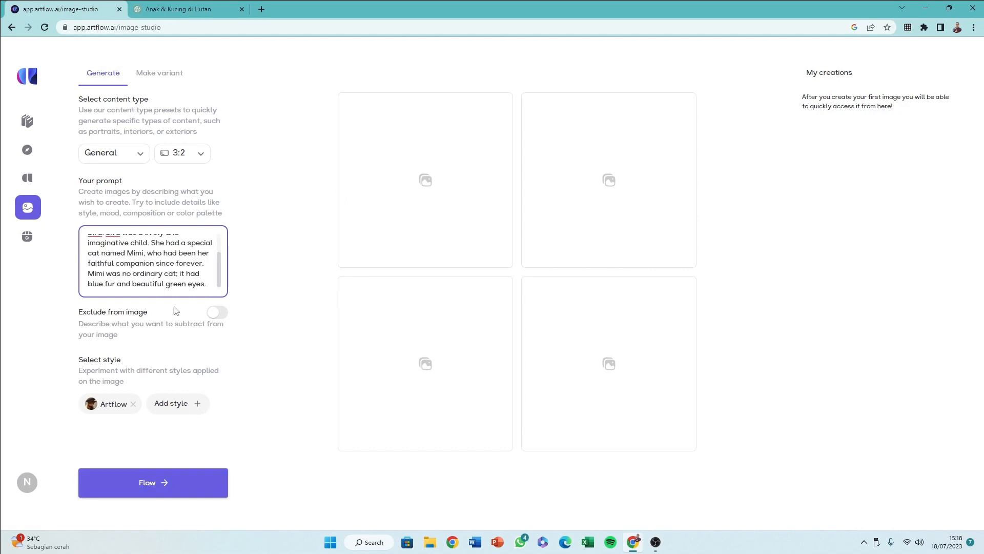
# Add the 3D cartoon style and generate the images for the first story paragraph.
pyautogui.click(172, 403)
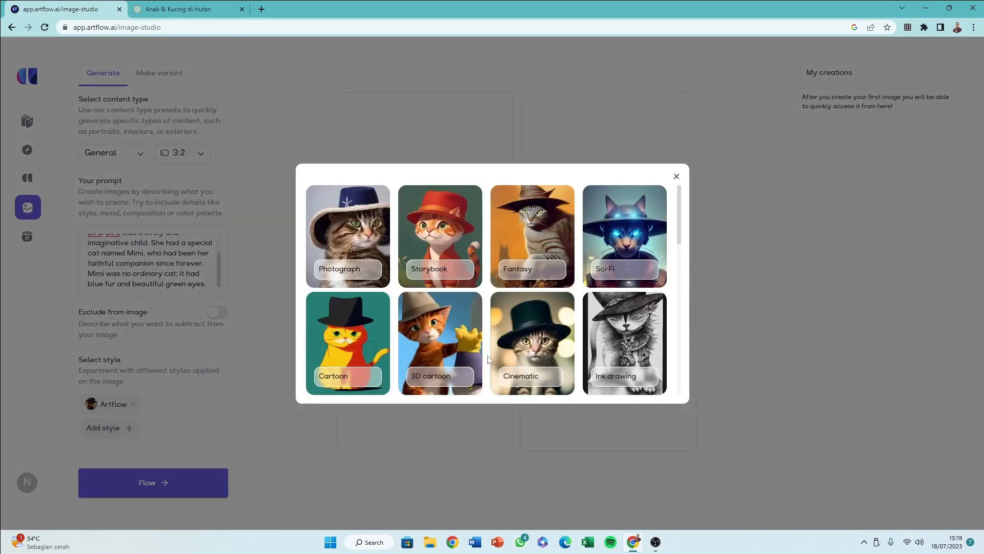
pyautogui.click(444, 346)
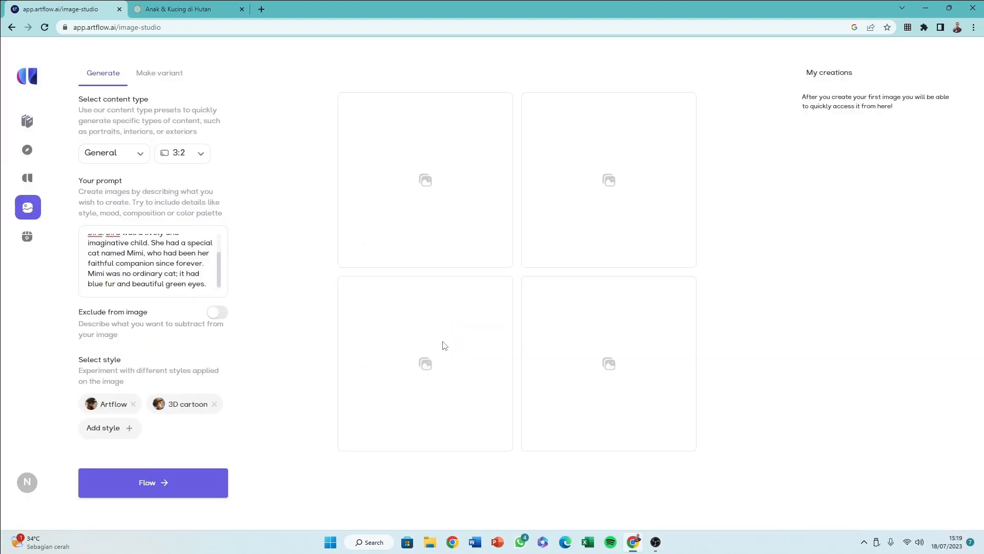
pyautogui.click(164, 485)
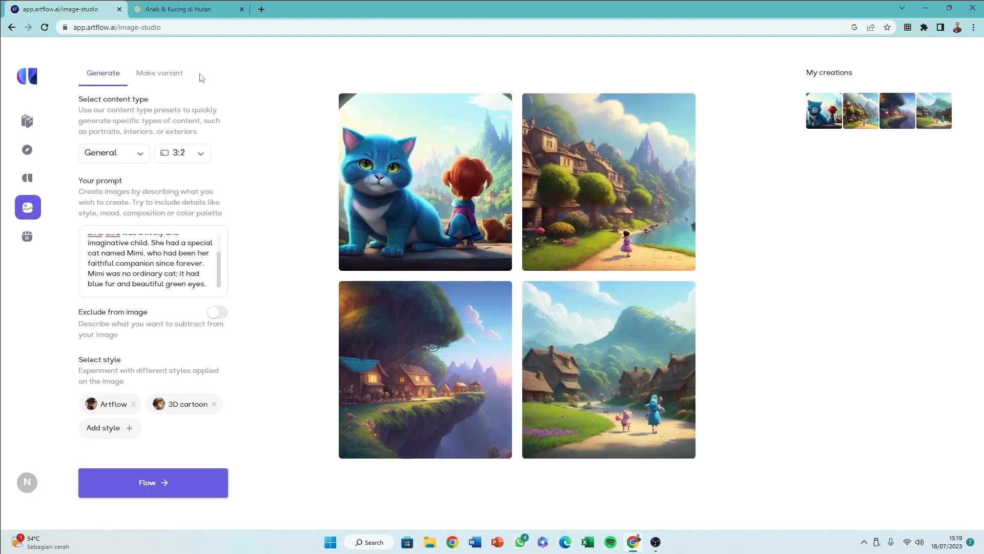
# Replace the image prompt with the English story's second paragraph, copied from ChatGPT, and generate its images.
pyautogui.click(179, 9)
pyautogui.scroll(-3, 409, 287)
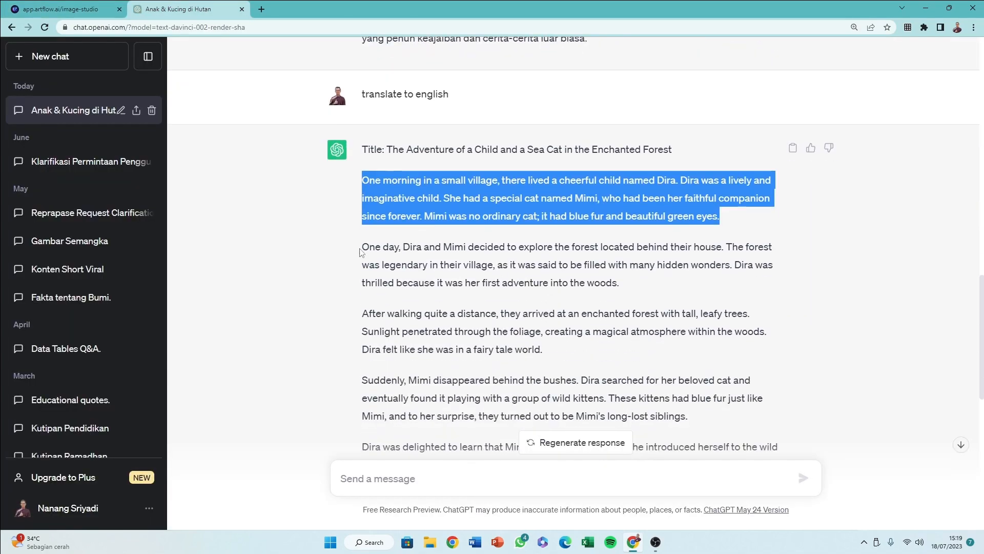
pyautogui.moveTo(362, 247); pyautogui.dragTo(631, 287)
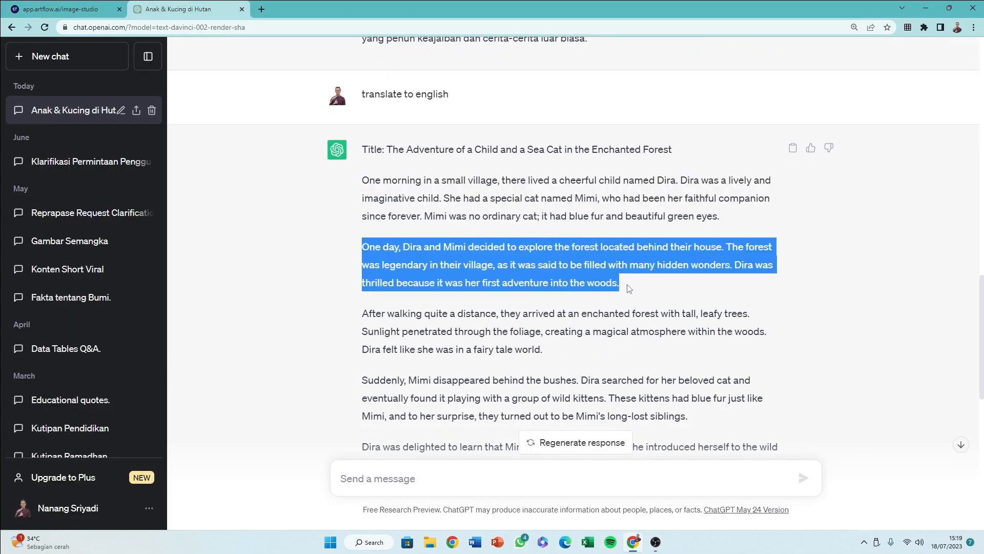
pyautogui.click(91, 9)
pyautogui.click(150, 265)
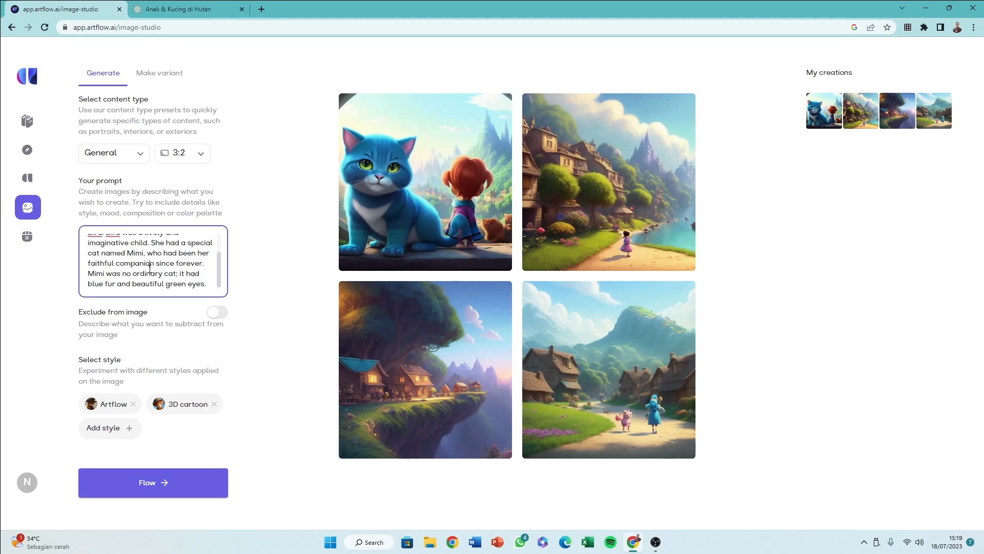
pyautogui.hotkey('ctrl', 'a')
pyautogui.hotkey('ctrl', 'v')
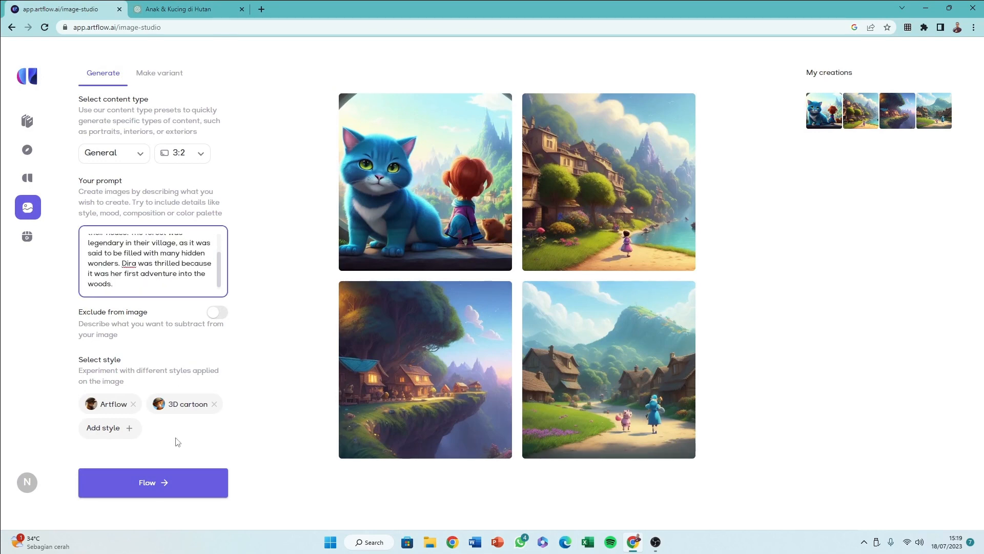
pyautogui.click(168, 482)
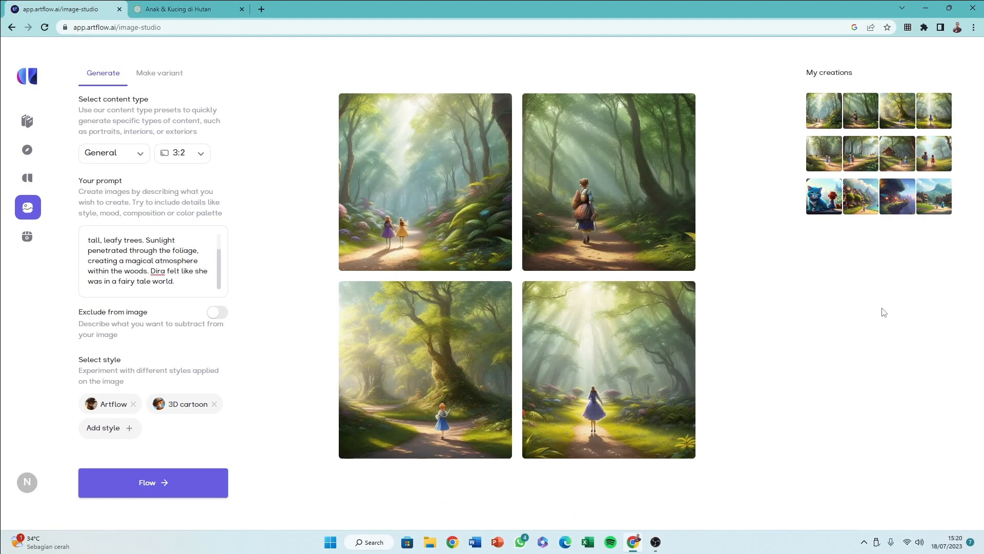
# Go to the video projects in Artflow's Video Studio and start a new video project.
pyautogui.click(187, 288)
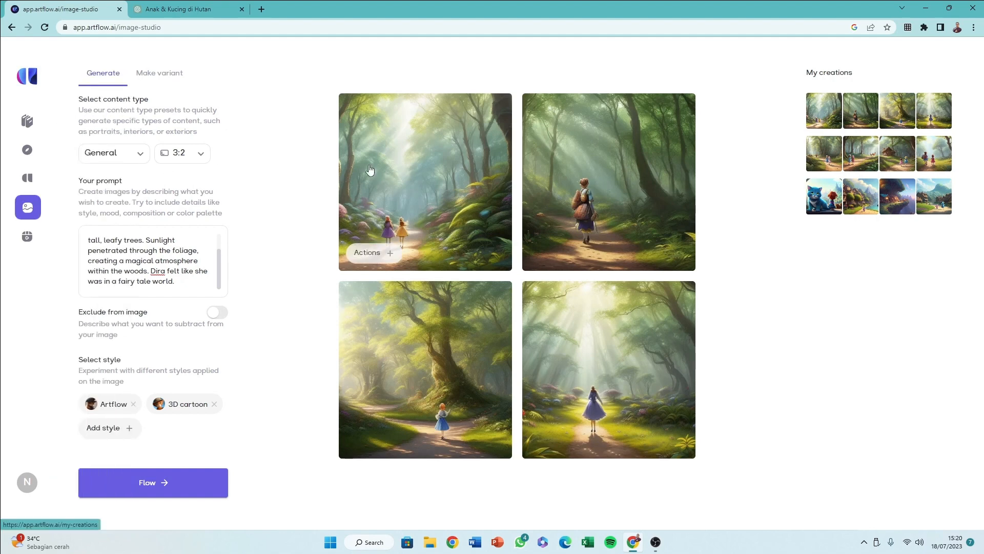
pyautogui.click(64, 239)
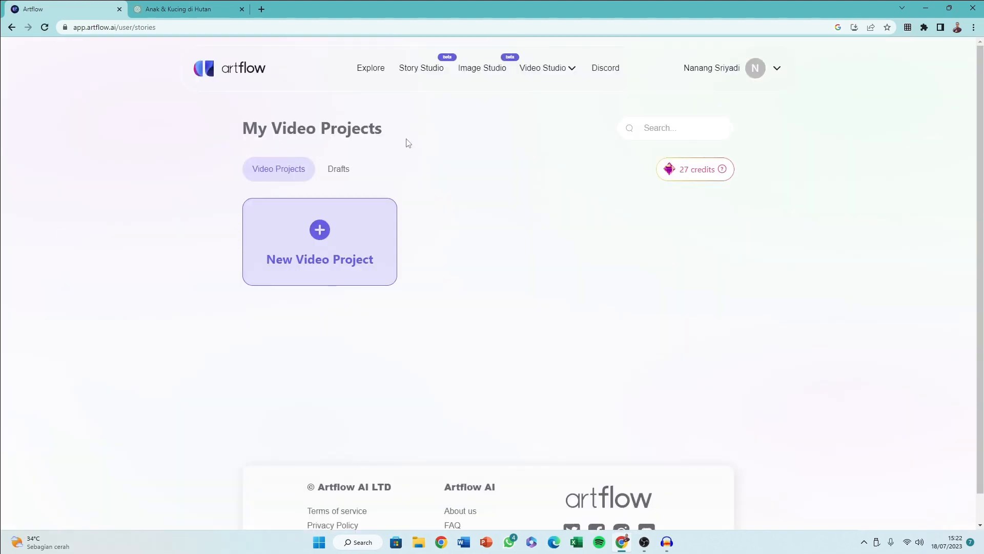
pyautogui.click(318, 239)
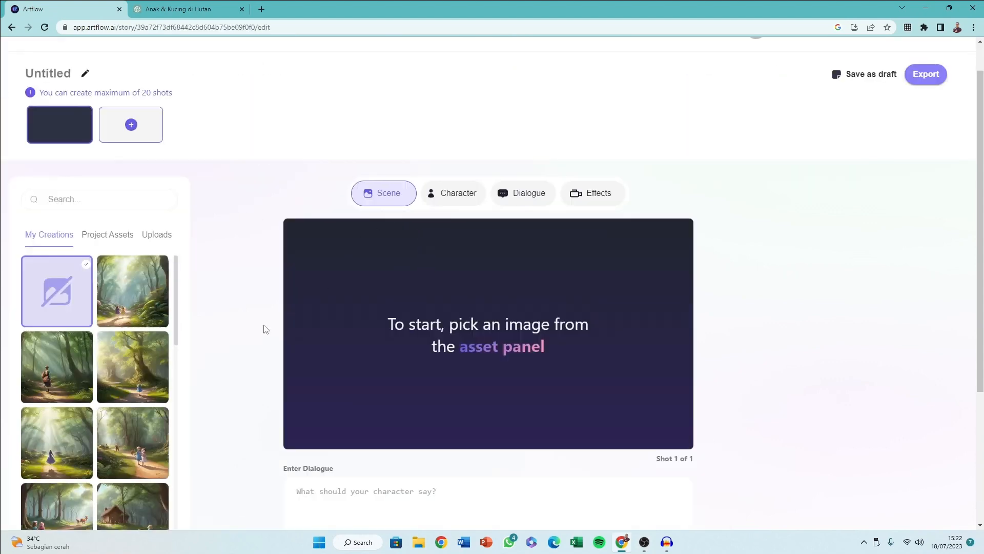
# Use the generated village image with the blue-dressed figure and pink animal as the first shot's scene.
pyautogui.scroll(-2, 128, 383)
pyautogui.scroll(-3, 128, 382)
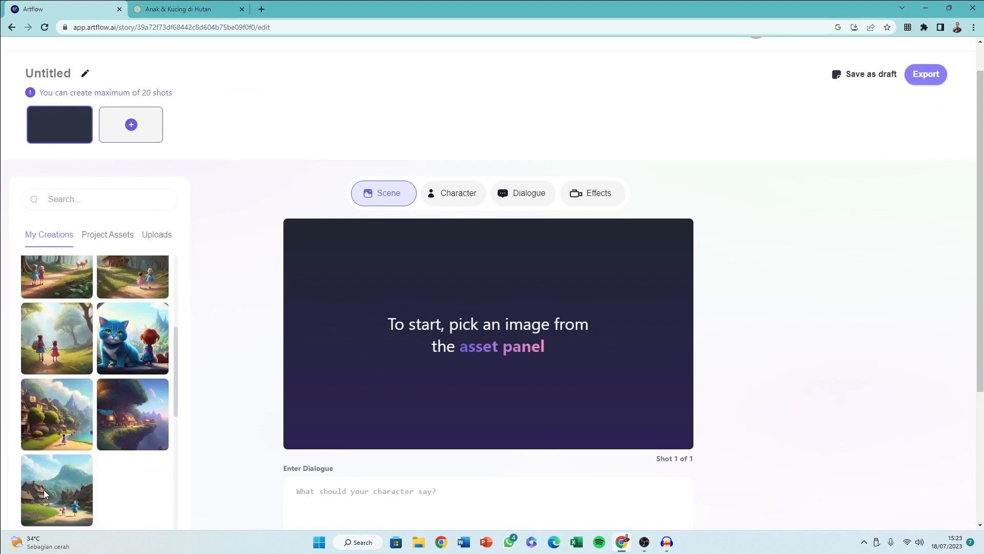
pyautogui.scroll(-2, 52, 463)
pyautogui.click(49, 388)
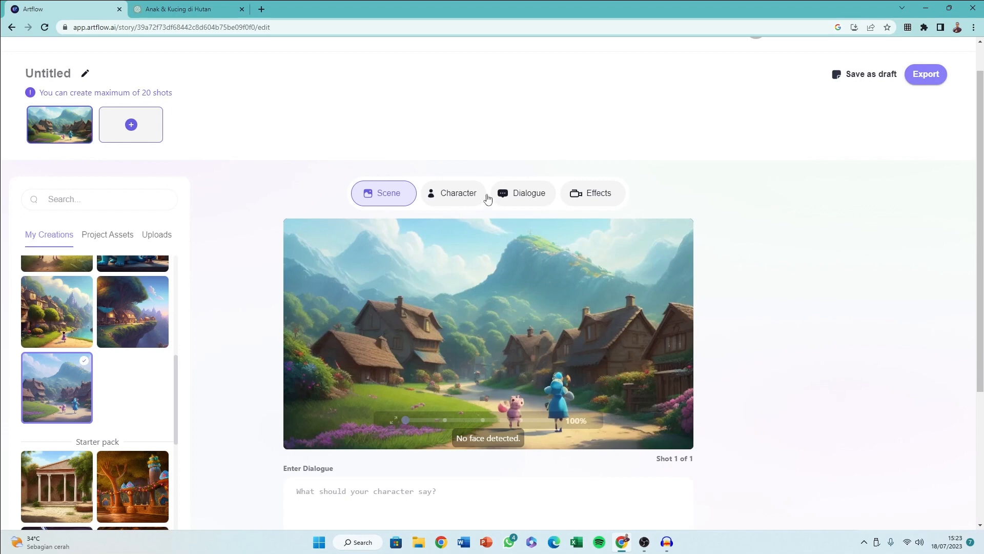
# Fill the shot's dialogue with the first paragraph of ChatGPT's Indonesian story, leaving out the sentence beginning "Mimi adalah kucing khusus".
pyautogui.scroll(-1, 390, 459)
pyautogui.scroll(-2, 391, 458)
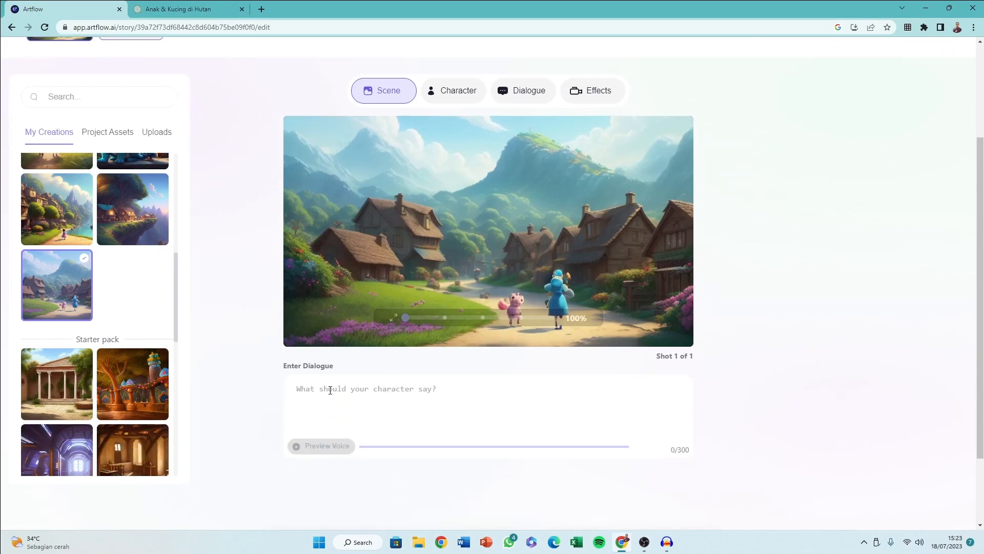
pyautogui.click(330, 390)
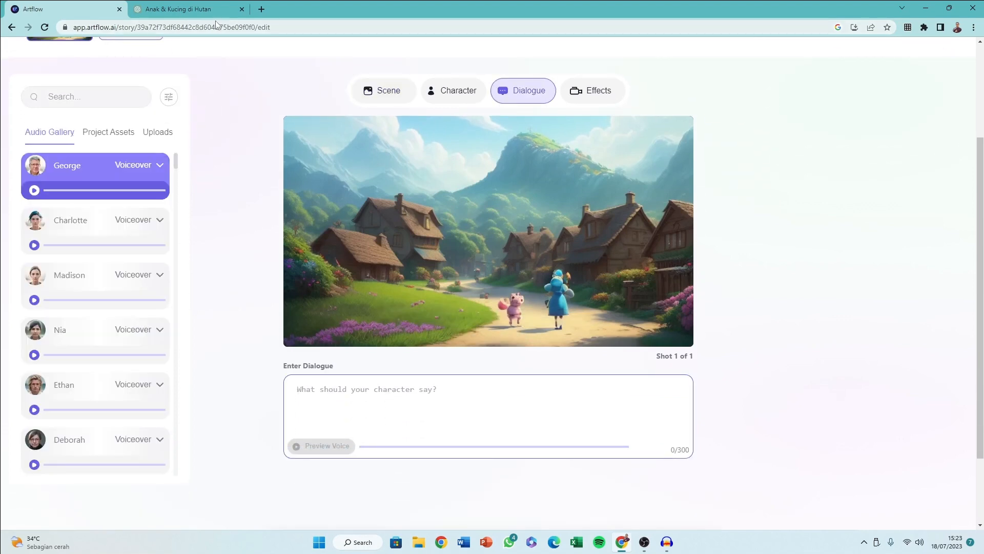
pyautogui.click(185, 9)
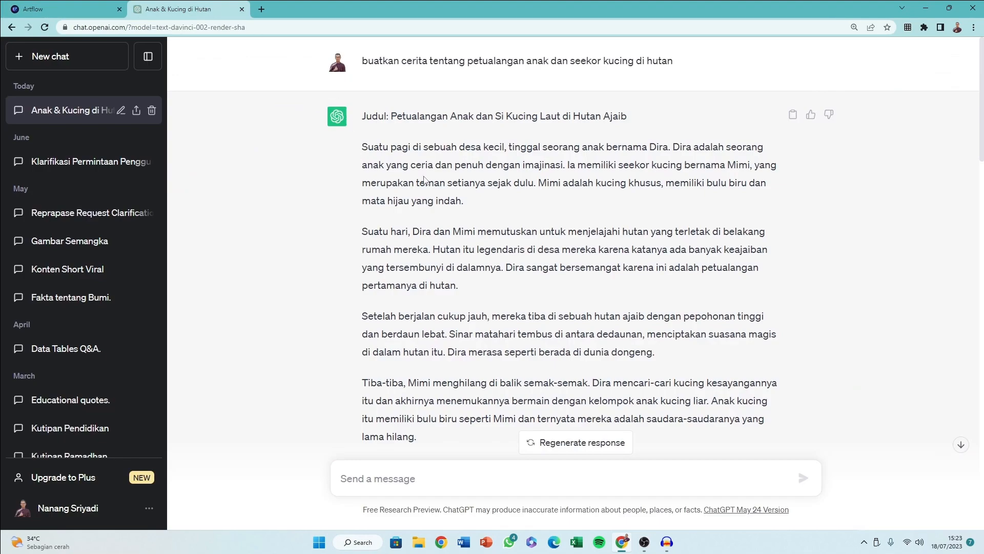
pyautogui.moveTo(460, 200); pyautogui.dragTo(363, 147)
pyautogui.hotkey('ctrl', 'c')
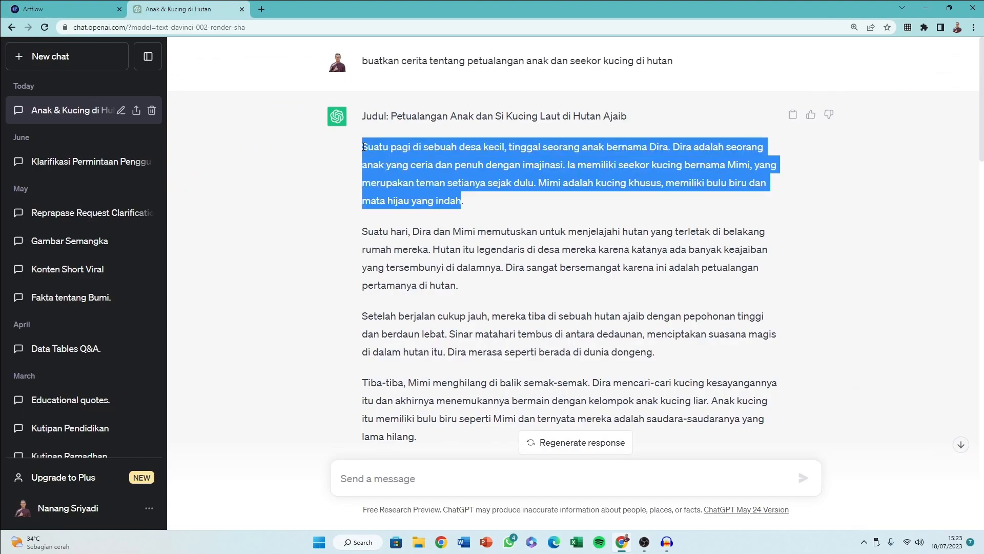
pyautogui.click(43, 7)
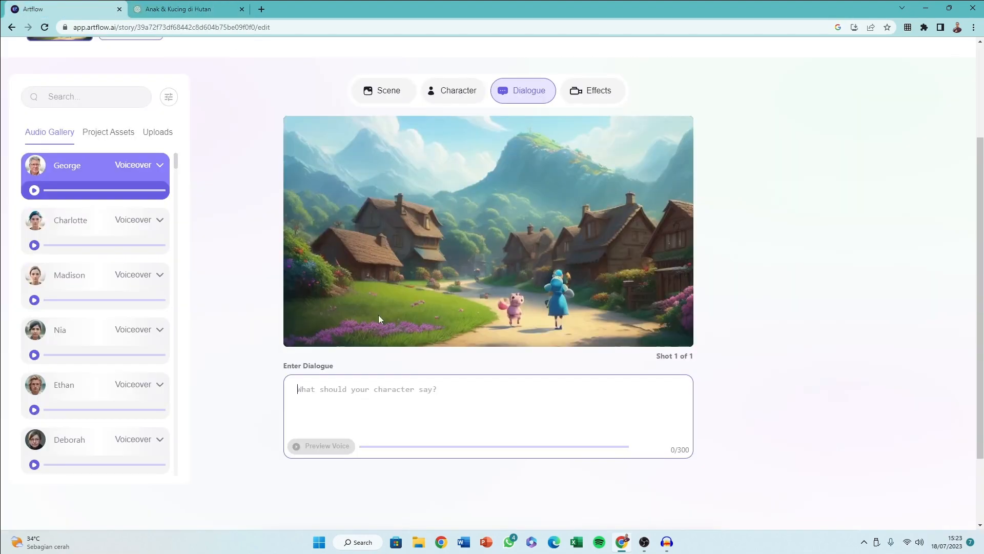
pyautogui.hotkey('ctrl', 'v')
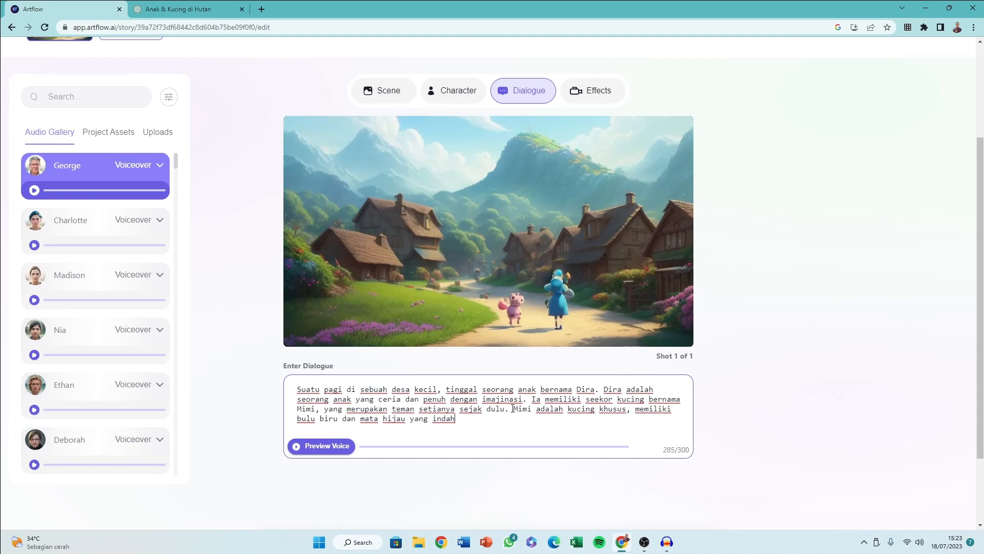
pyautogui.moveTo(513, 408); pyautogui.dragTo(522, 417)
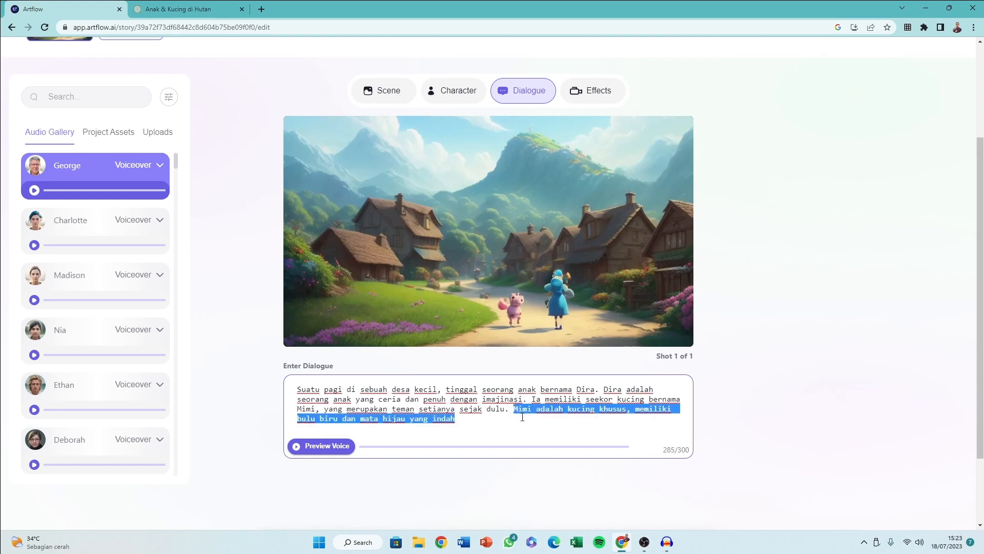
pyautogui.press('BackSpace')
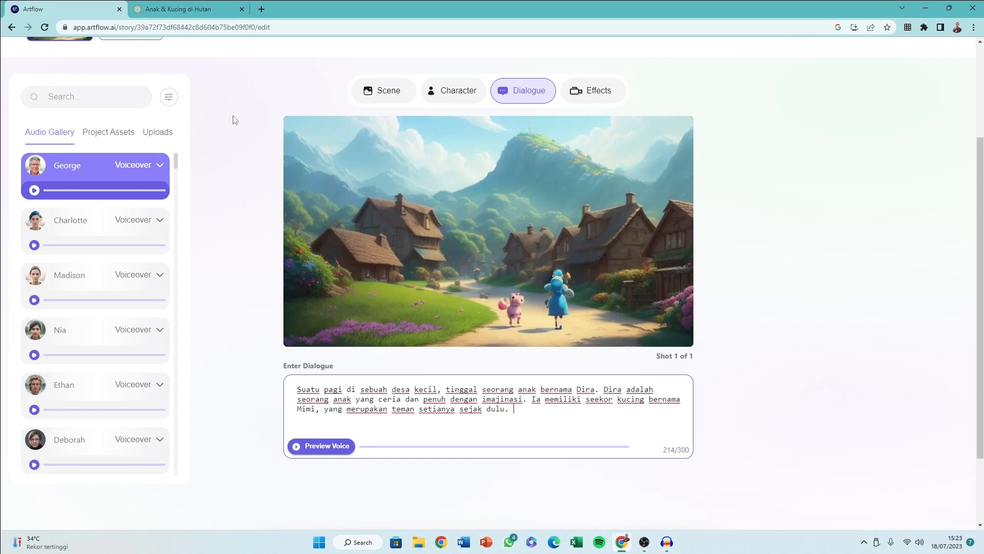
# Assign the uploaded audio kucing 1 to the first shot's dialogue.
pyautogui.click(167, 133)
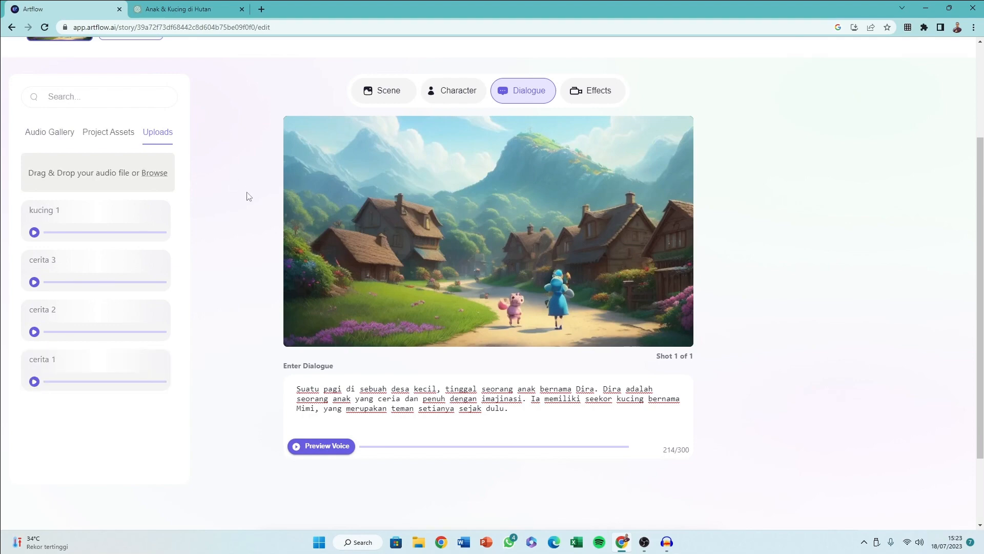
pyautogui.click(49, 226)
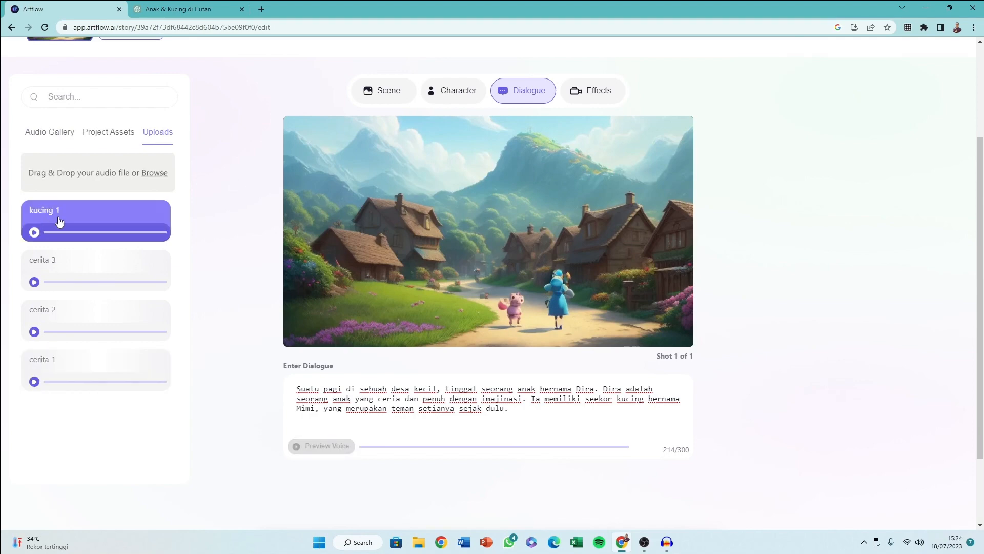
# Add a second shot and use the created image of the blue cat beside the red-haired child as its scene.
pyautogui.scroll(1, 231, 240)
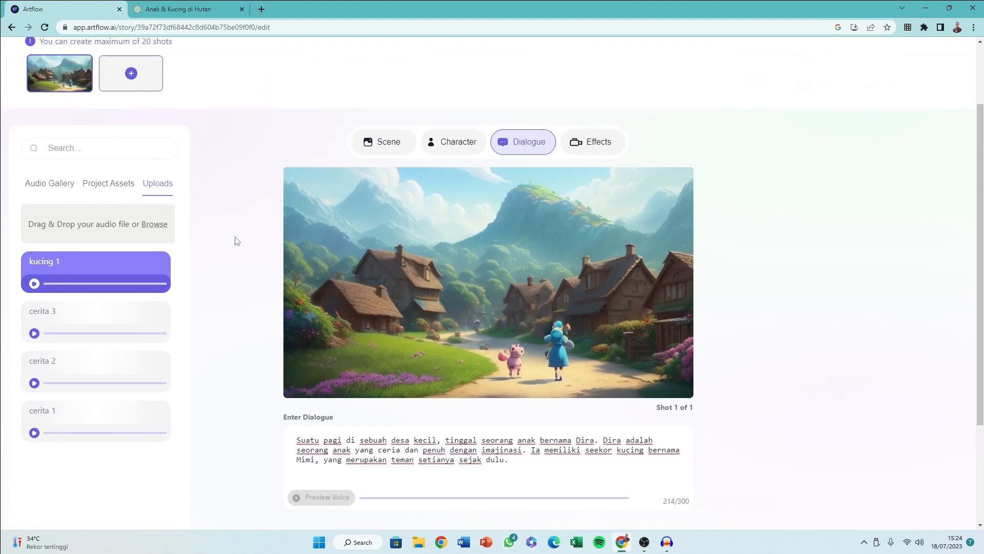
pyautogui.click(131, 76)
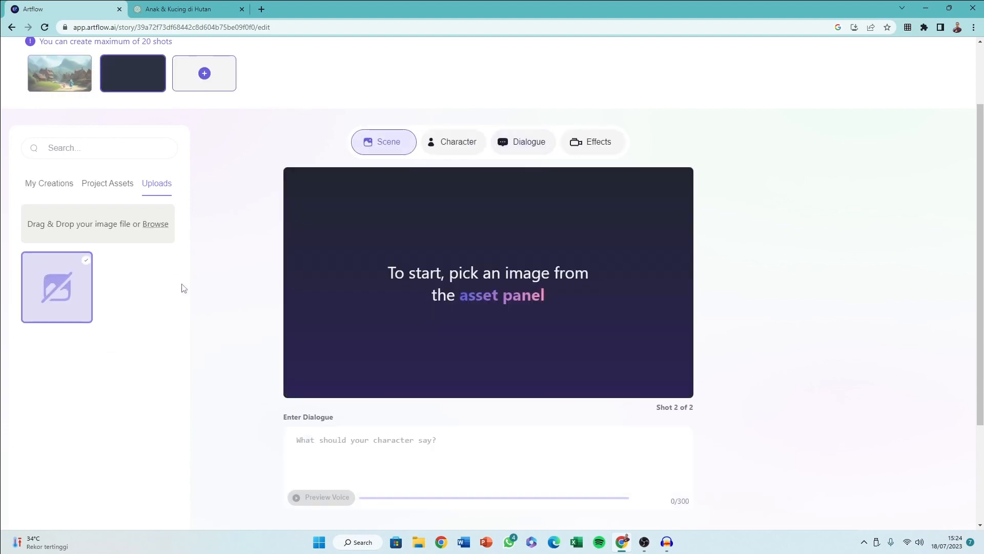
pyautogui.click(40, 185)
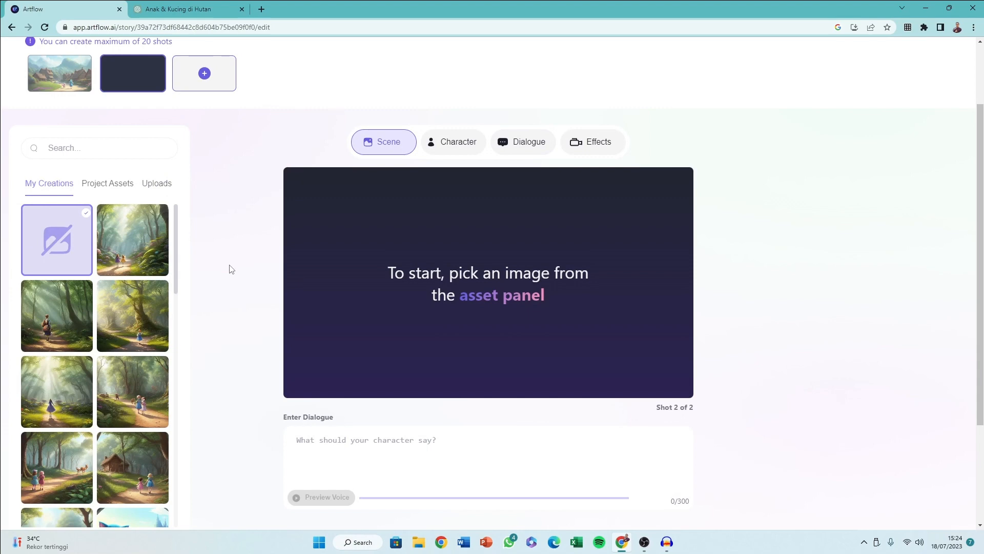
pyautogui.scroll(-1, 231, 269)
pyautogui.scroll(-1, 230, 269)
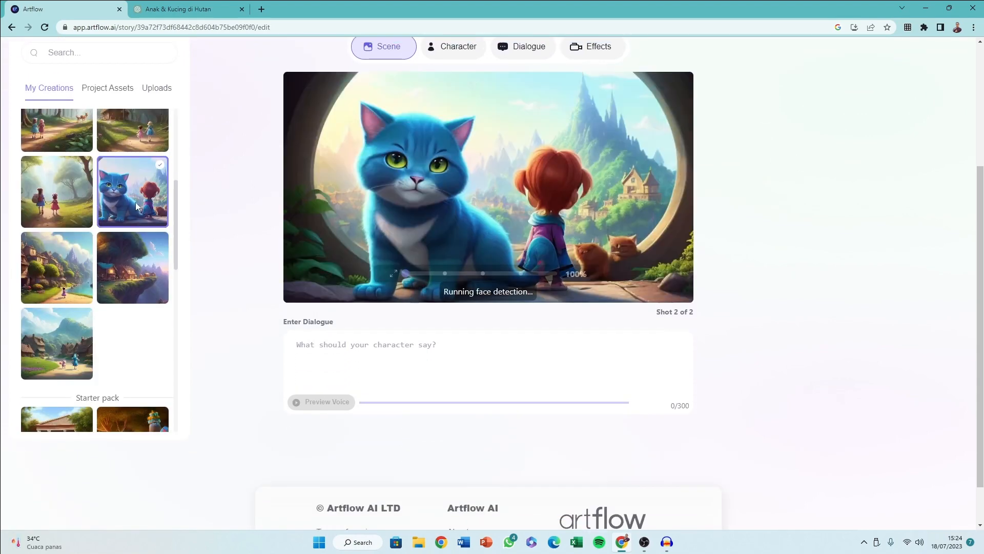
# Fill the second shot's dialogue with the second Indonesian paragraph from ChatGPT, from "Suatu hari" through "tersembunyi di dalamnya".
pyautogui.scroll(2, 215, 213)
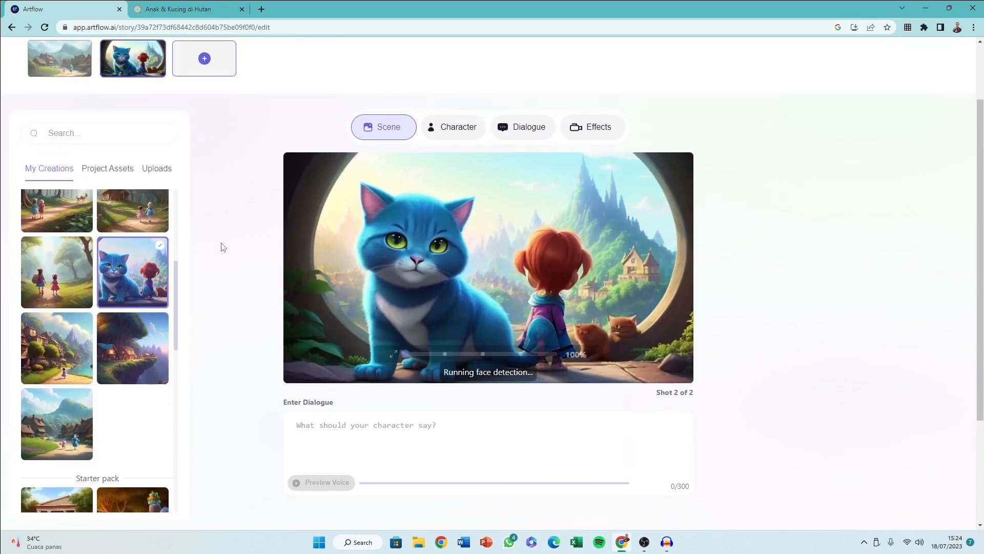
pyautogui.scroll(1, 234, 236)
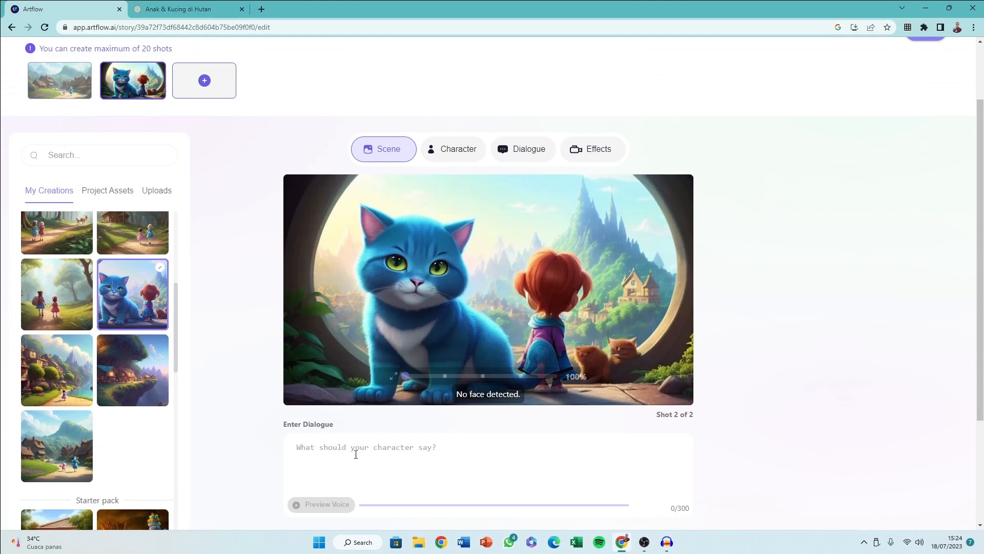
pyautogui.click(355, 454)
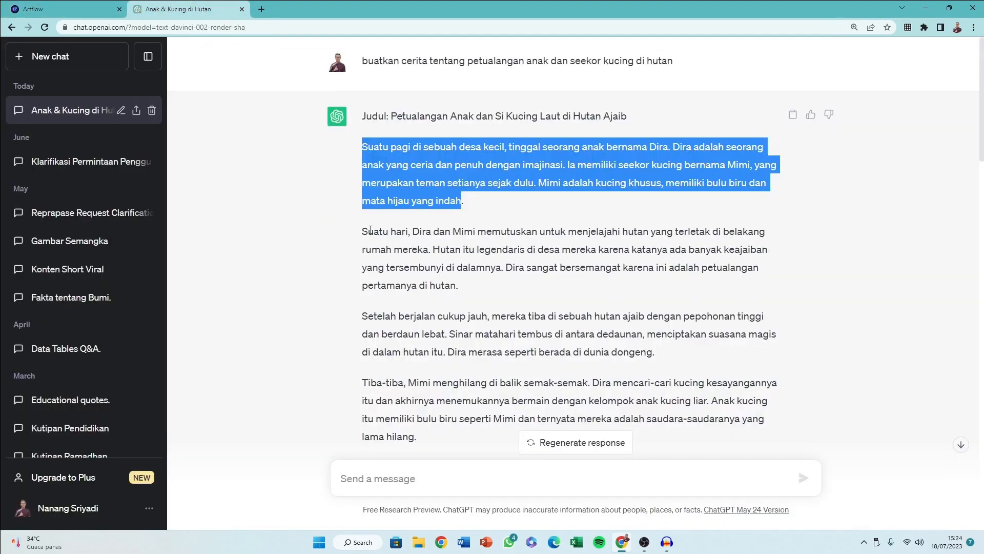
pyautogui.moveTo(359, 233); pyautogui.dragTo(503, 272)
pyautogui.hotkey('ctrl', 'c')
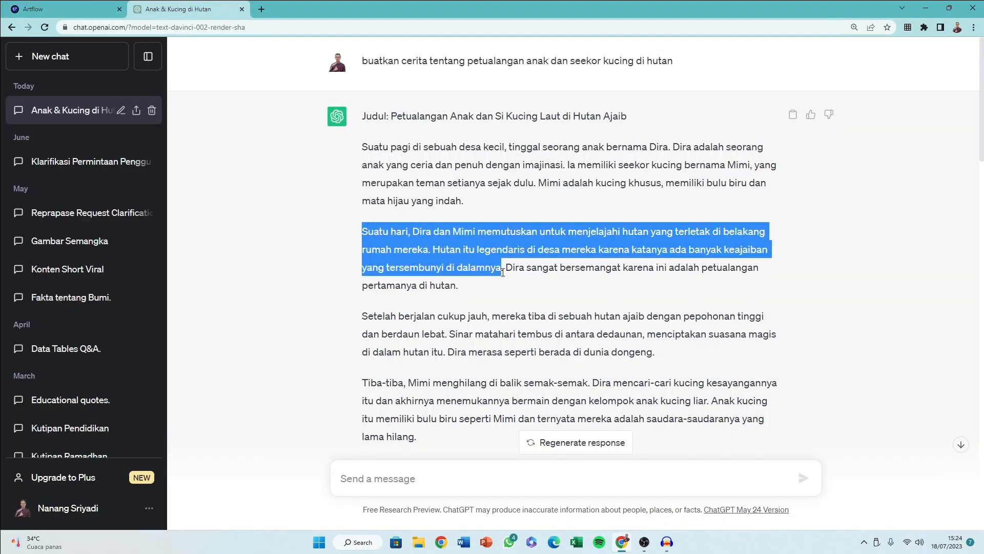
pyautogui.click(66, 9)
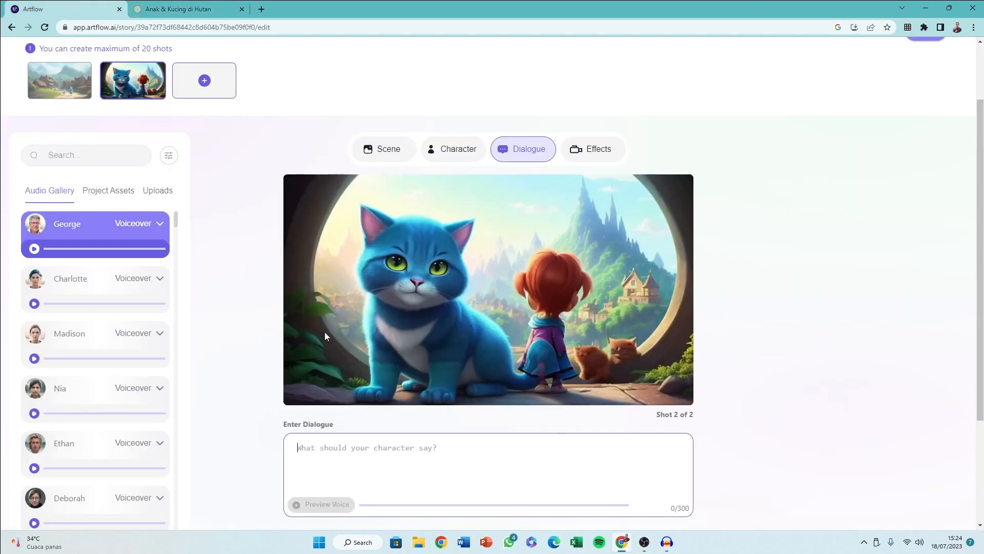
pyautogui.click(358, 459)
pyautogui.hotkey('ctrl', 'v')
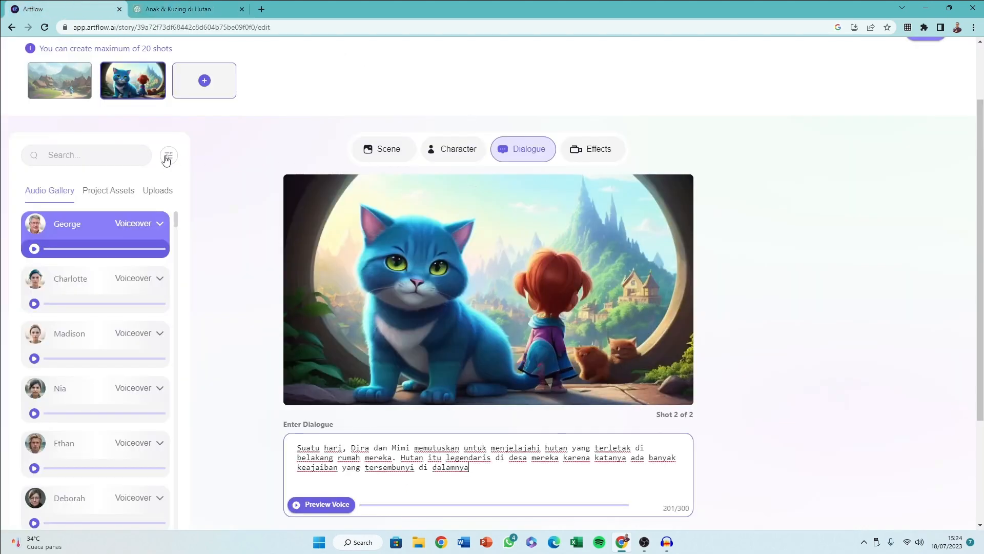
# Upload the kucing 2 audio file from the Music folder and assign it to the second shot's dialogue.
pyautogui.click(159, 191)
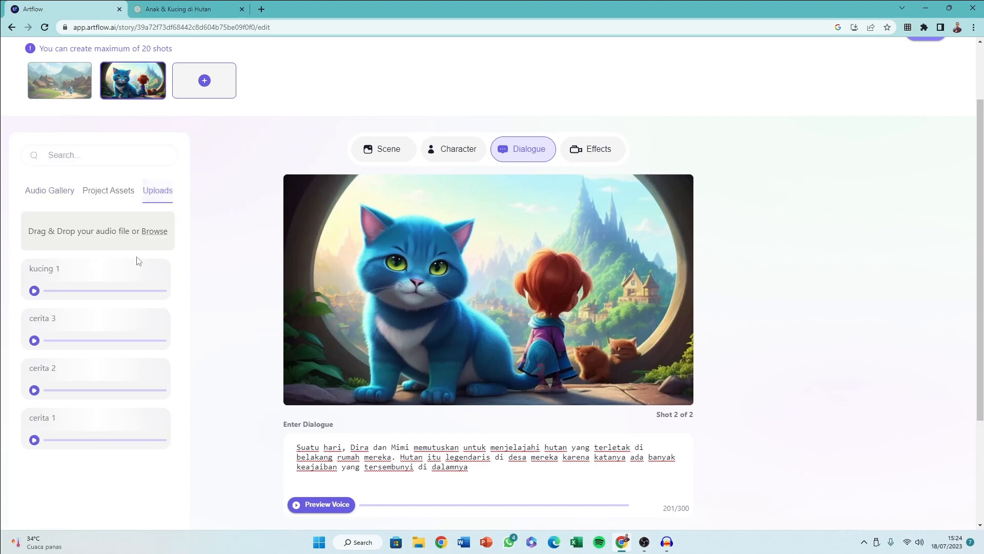
pyautogui.click(149, 234)
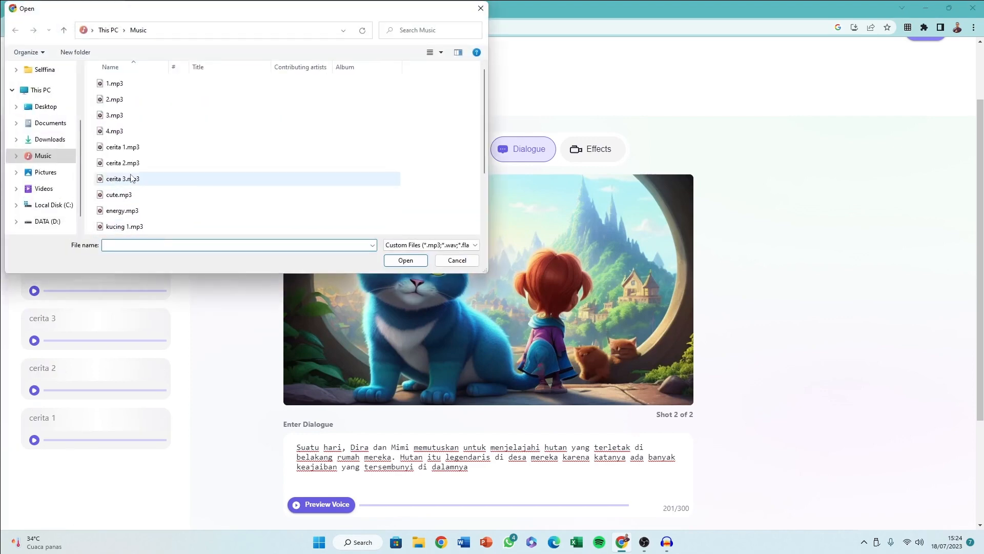
pyautogui.click(124, 195)
pyautogui.click(400, 260)
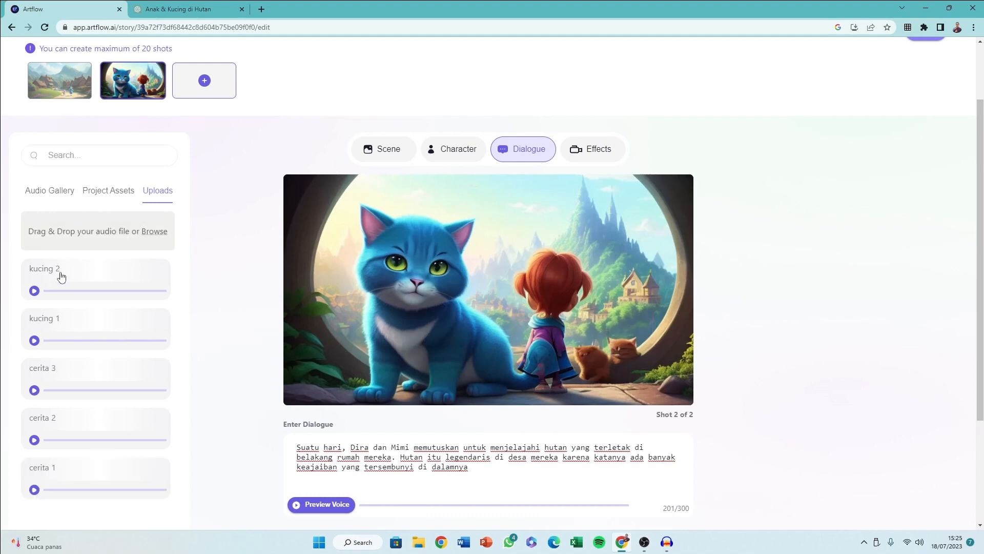
pyautogui.click(61, 275)
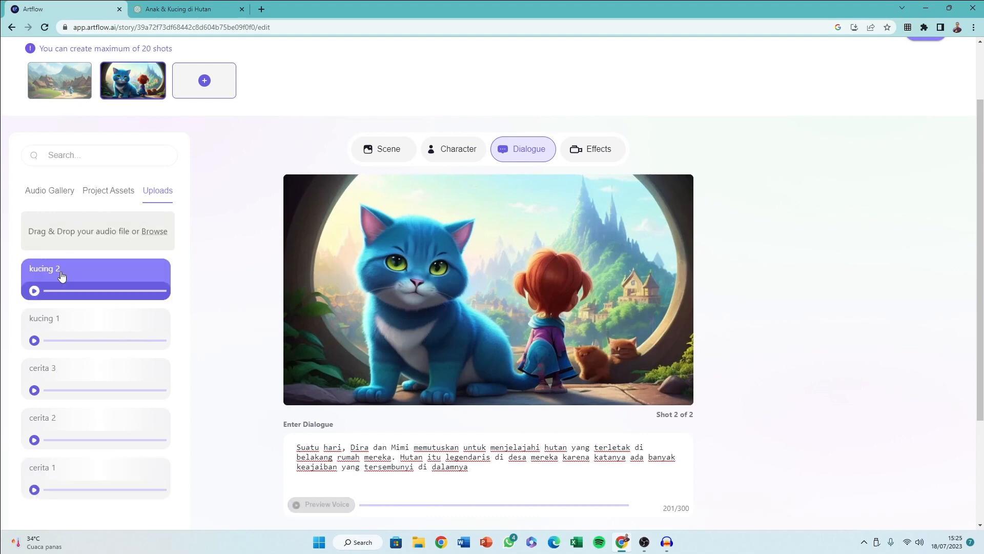
# Add a third shot and assign the uploaded audio kucing 3 to its dialogue.
pyautogui.click(204, 82)
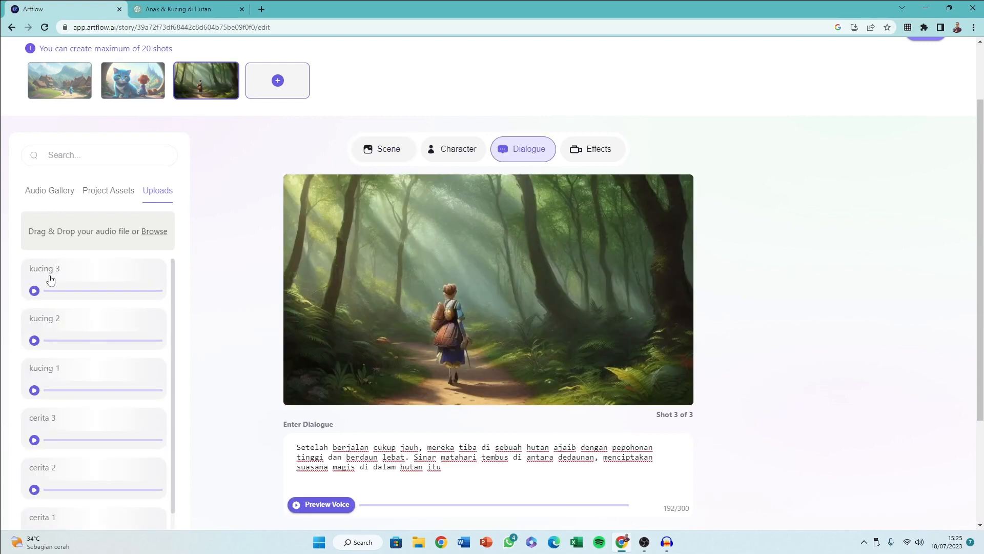
pyautogui.click(51, 279)
# Export the three-shot story as a video titled "dira dan kucing".
pyautogui.scroll(2, 950, 328)
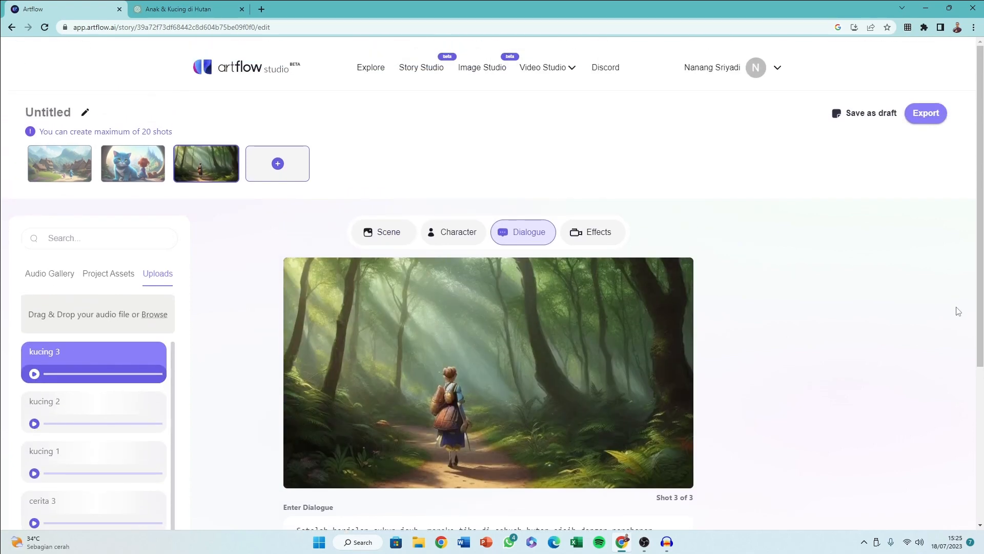
pyautogui.moveTo(191, 174)
pyautogui.click(927, 115)
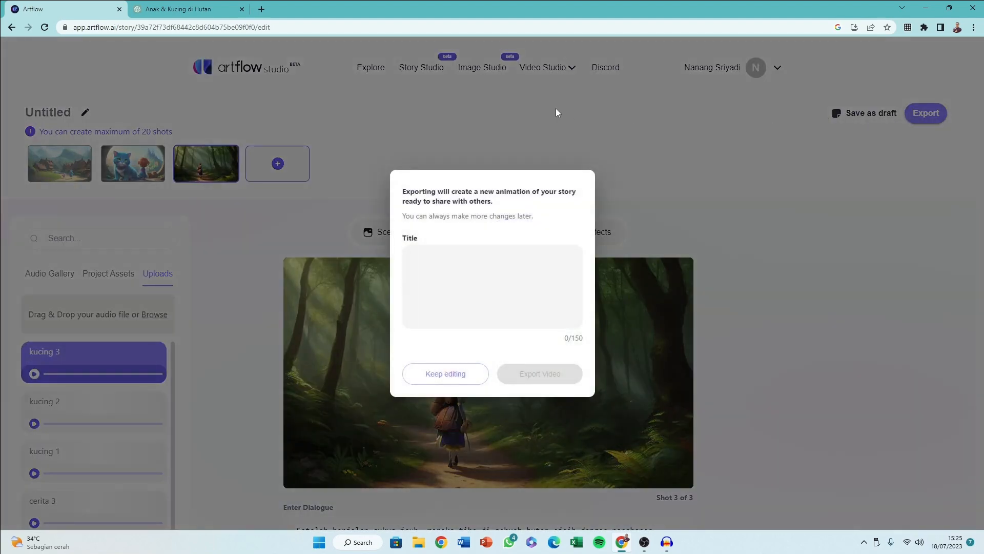
pyautogui.click(424, 263)
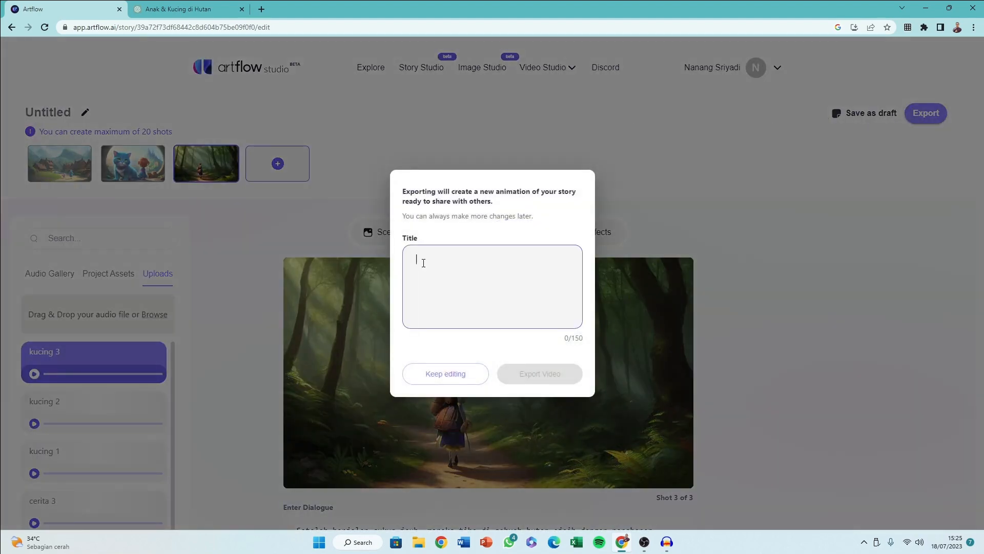
pyautogui.write('dira dan kucing')
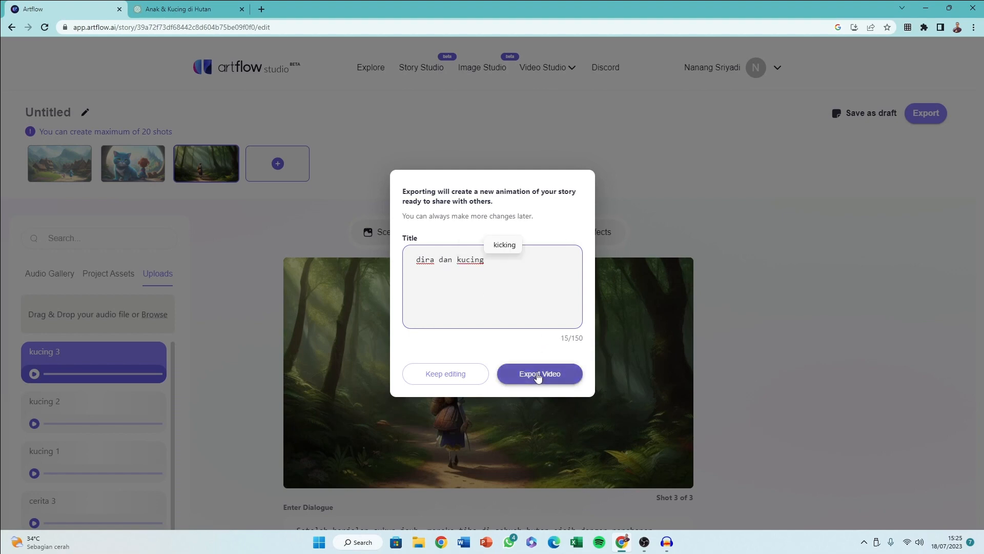
pyautogui.click(538, 376)
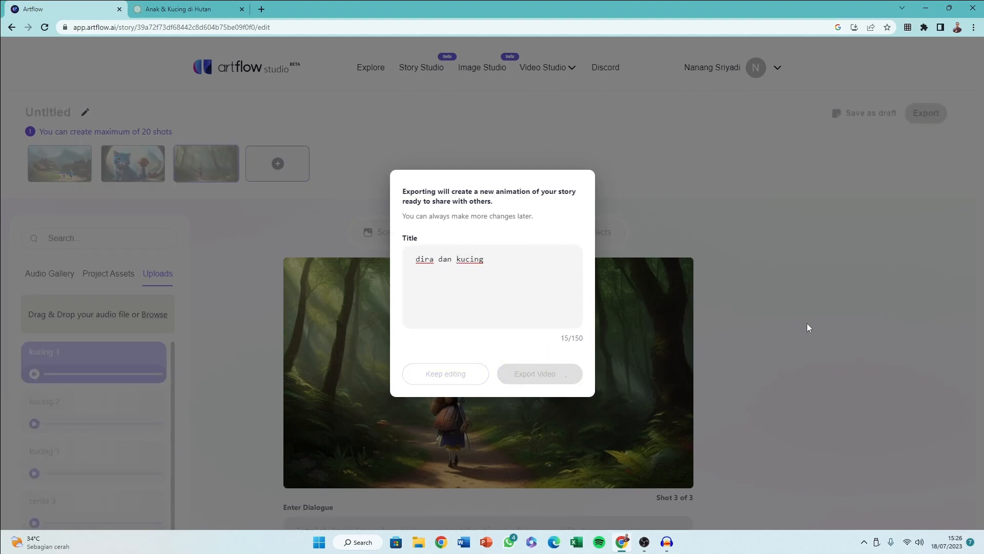